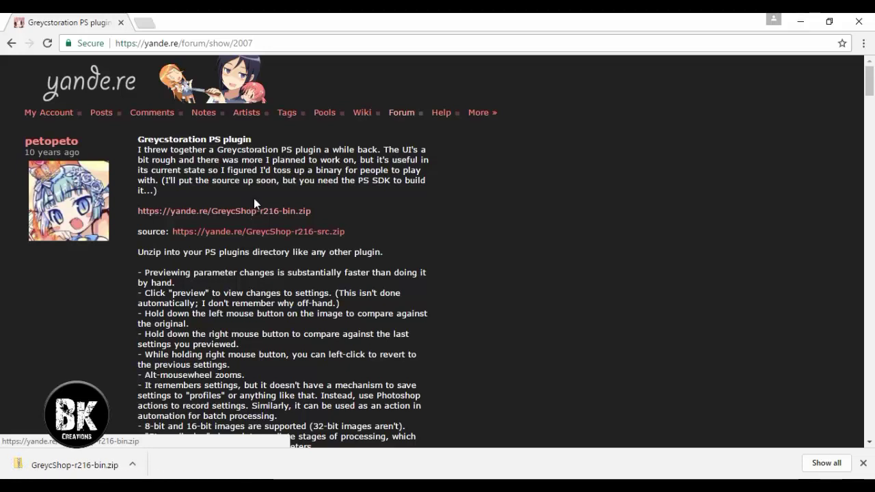
Extract the downloaded GreycShop-r216-bin archive into its own folder inside Downloads.
left_click(82, 465)
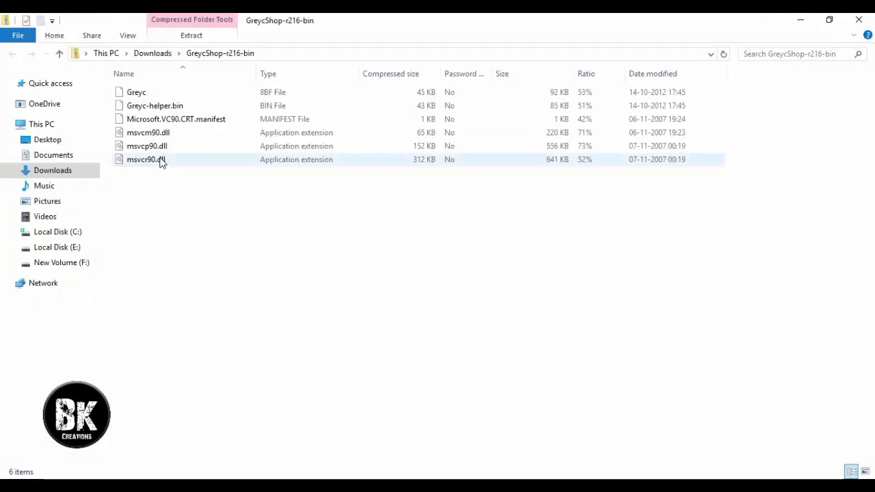
left_click(80, 172)
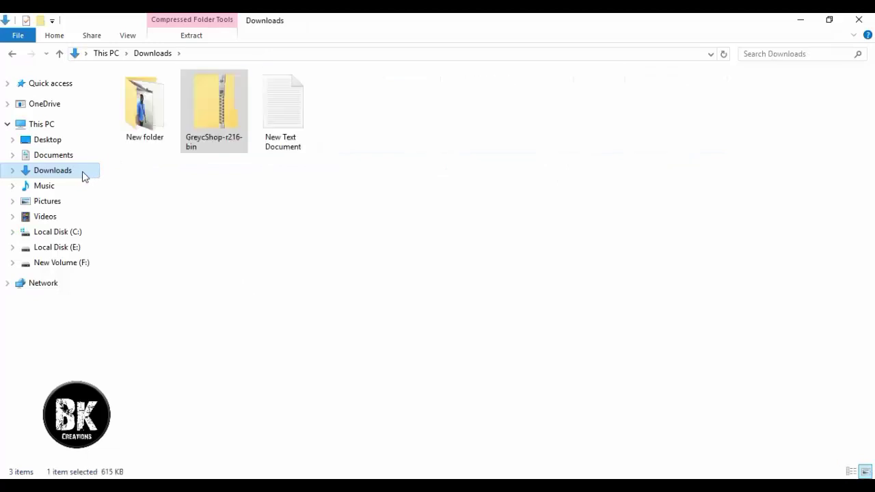
right_click(213, 132)
left_click(252, 176)
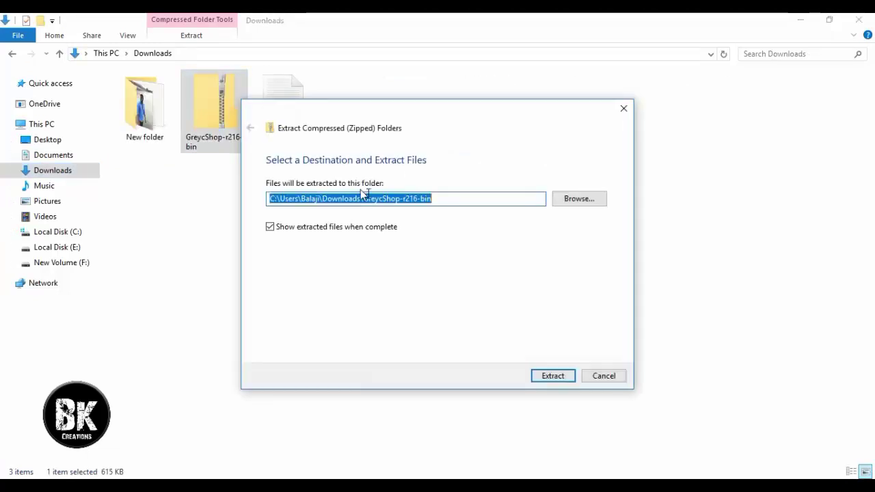
left_click(549, 378)
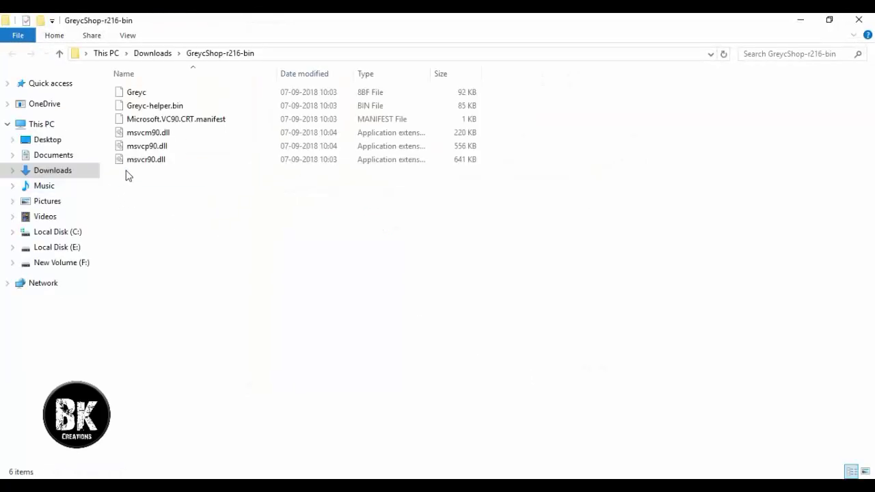
Copy all six plugin files from the extracted GreycShop-r216-bin folder.
left_click_drag(145, 189, 153, 79)
right_click(153, 132)
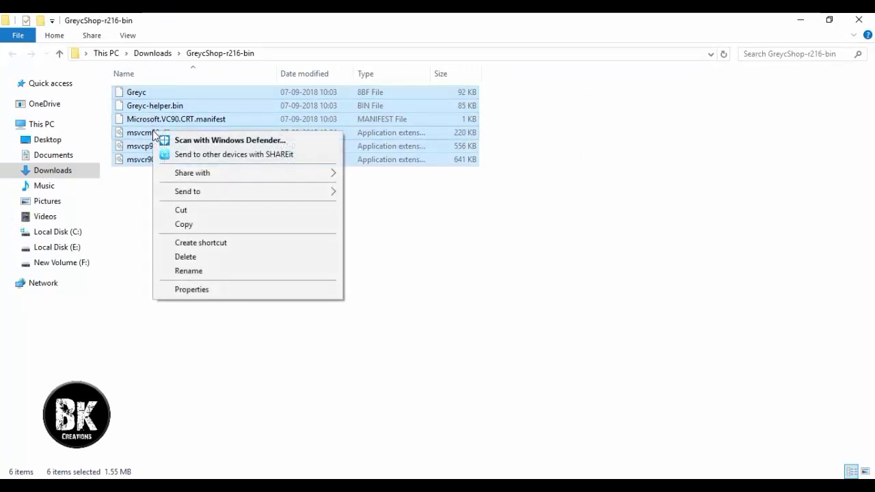
left_click(190, 228)
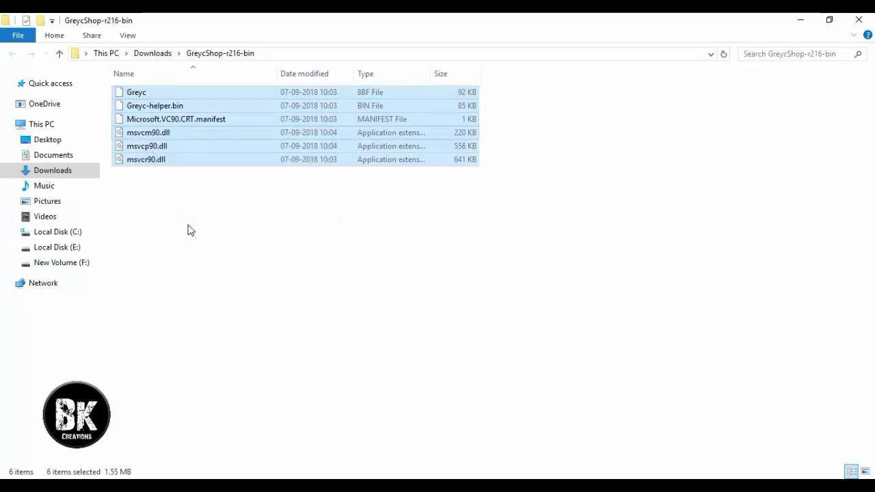
Open the Plug-ins folder of Adobe Photoshop CC 2018 (32 Bit), under Program Files\Adobe on drive C.
left_click(70, 233)
left_click(141, 134)
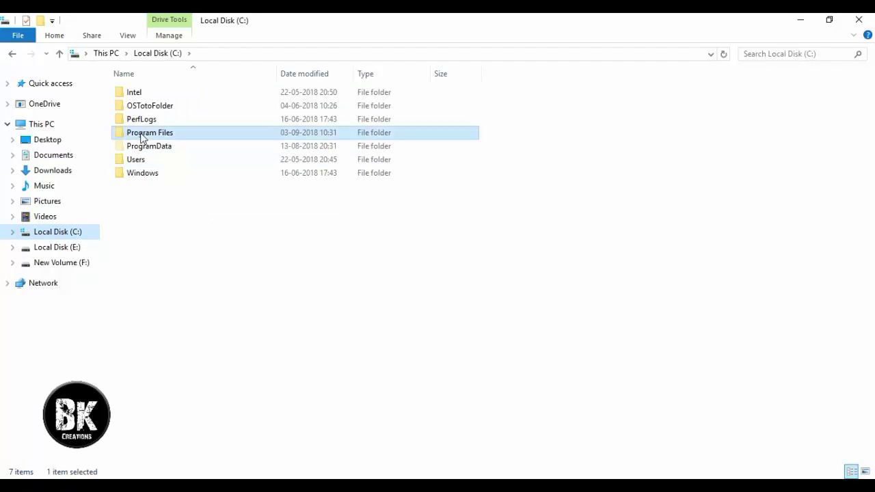
double_click(204, 134)
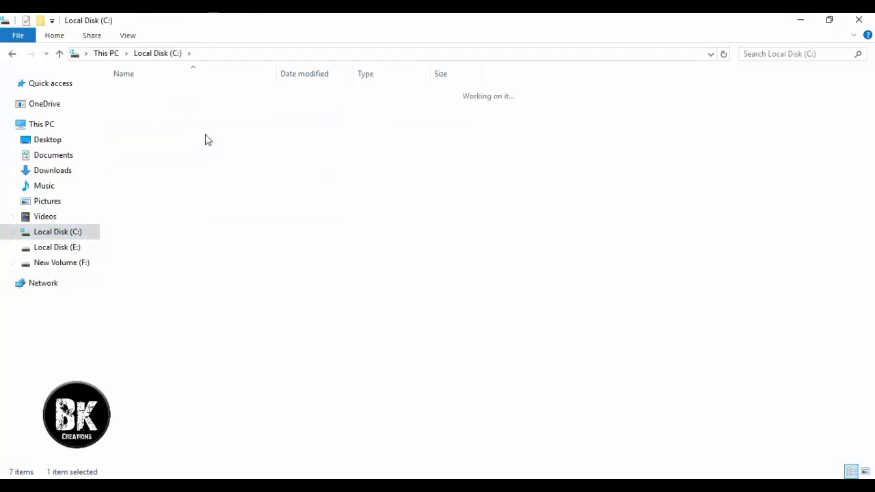
double_click(187, 96)
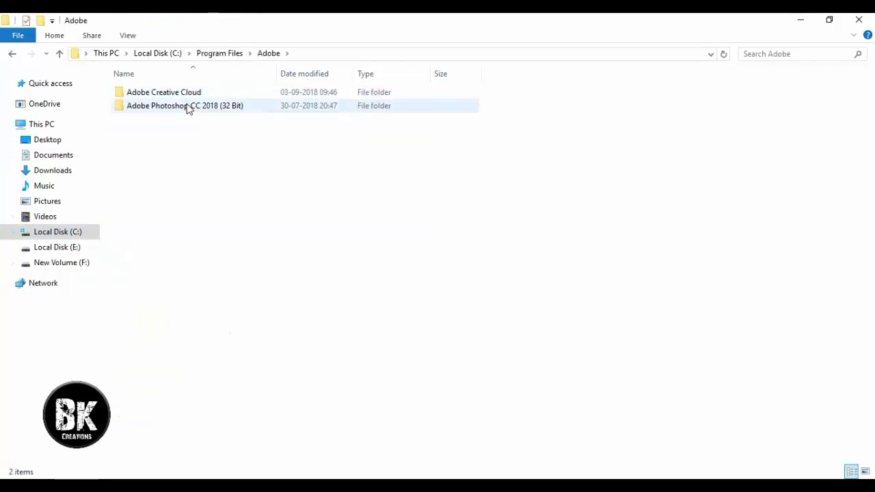
double_click(187, 106)
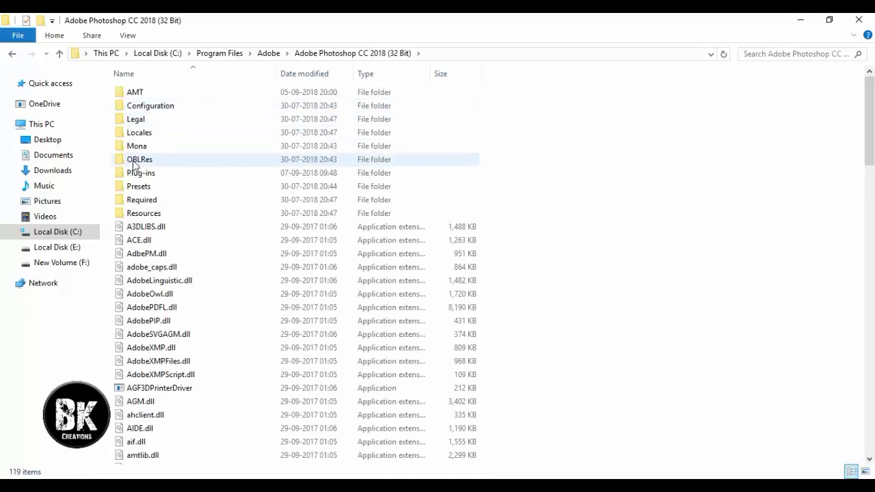
double_click(157, 175)
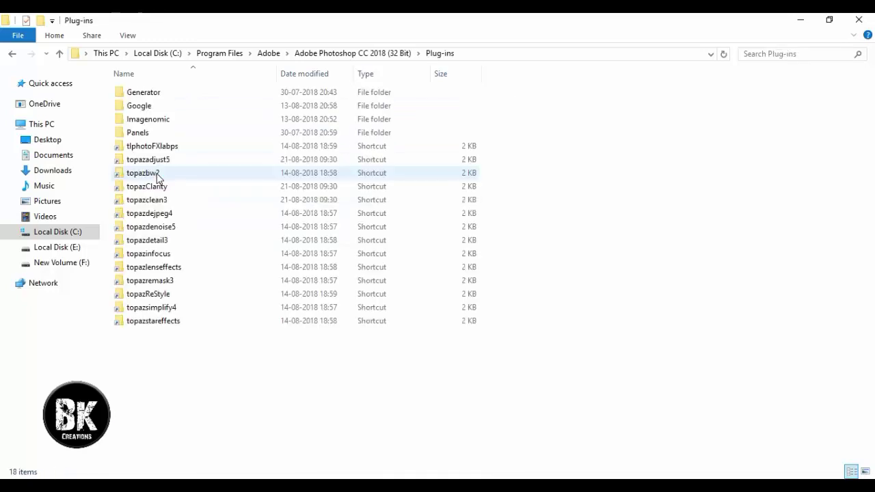
Paste the copied files into the Plug-ins folder with administrator permission and refresh the folder.
right_click(248, 375)
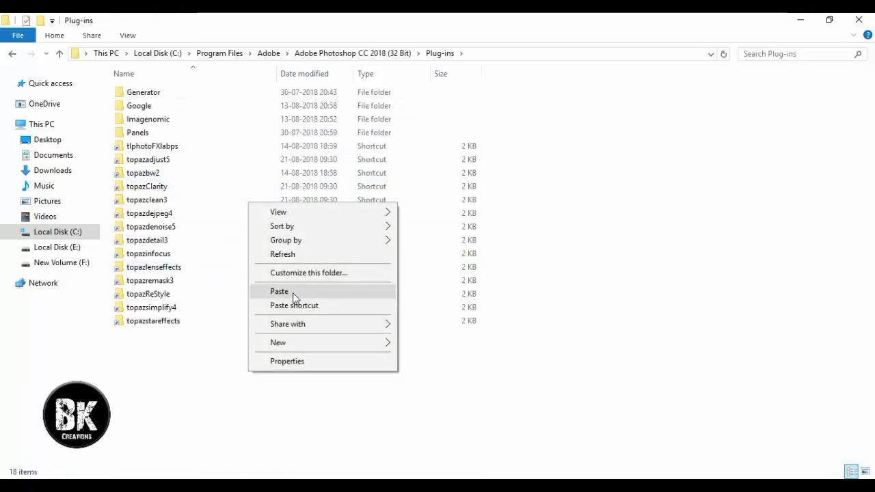
left_click(293, 291)
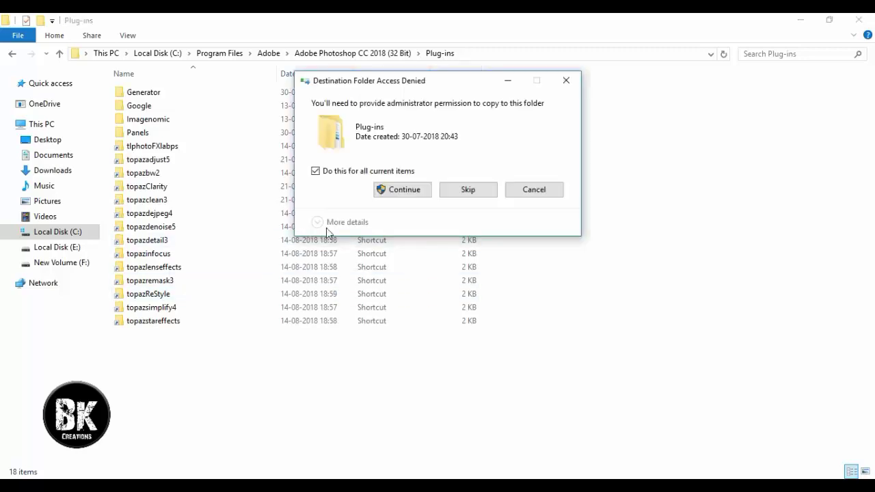
left_click(400, 190)
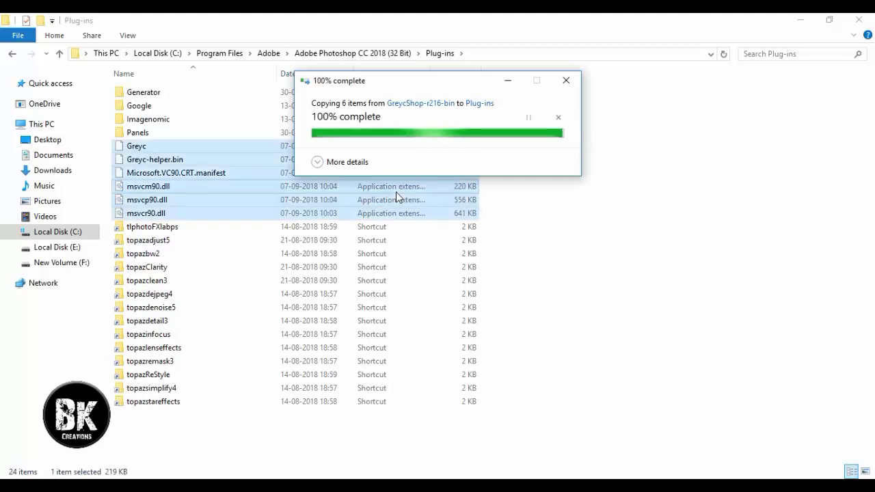
right_click(623, 163)
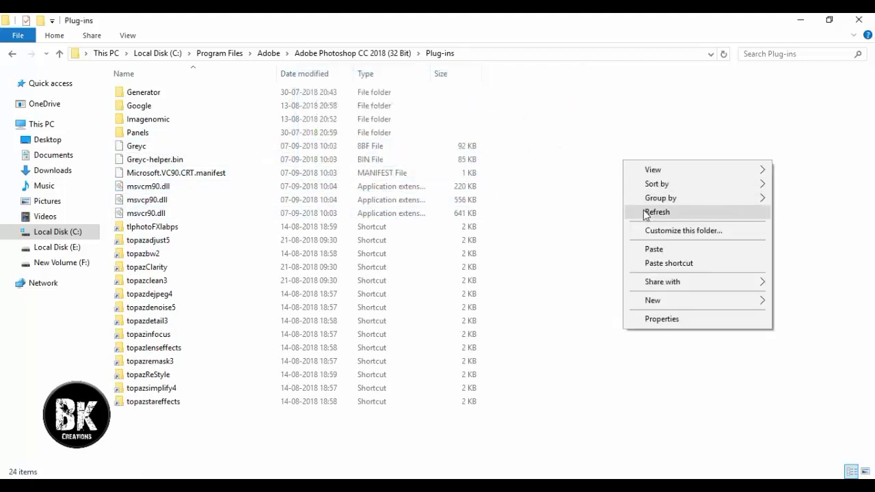
left_click(644, 214)
right_click(644, 214)
left_click(660, 264)
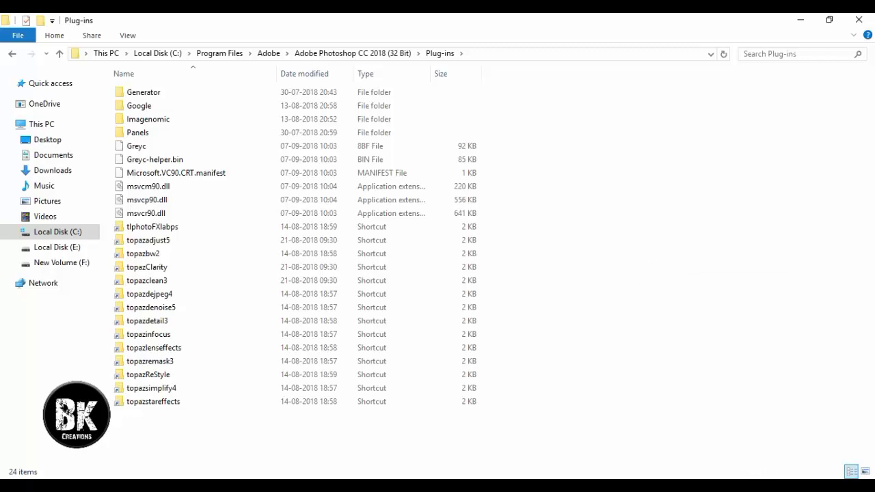
Switch from the file manager to Photoshop and open 2917a34a5f4a0d2f46ac362d2b2a2f6f.jpg from Pictures.
left_click(800, 19)
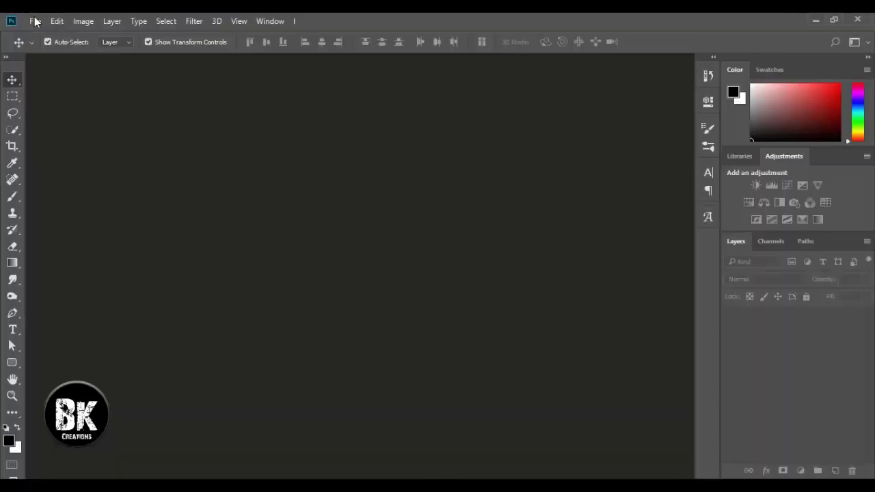
left_click(35, 21)
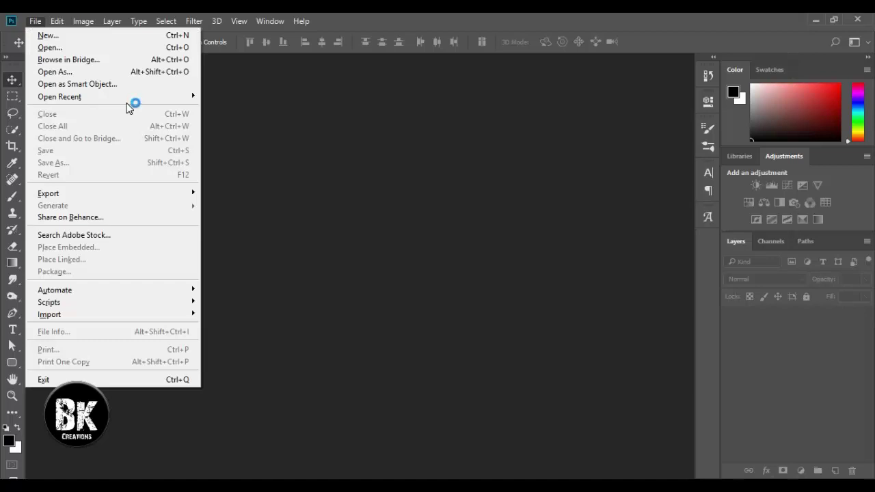
left_click(77, 46)
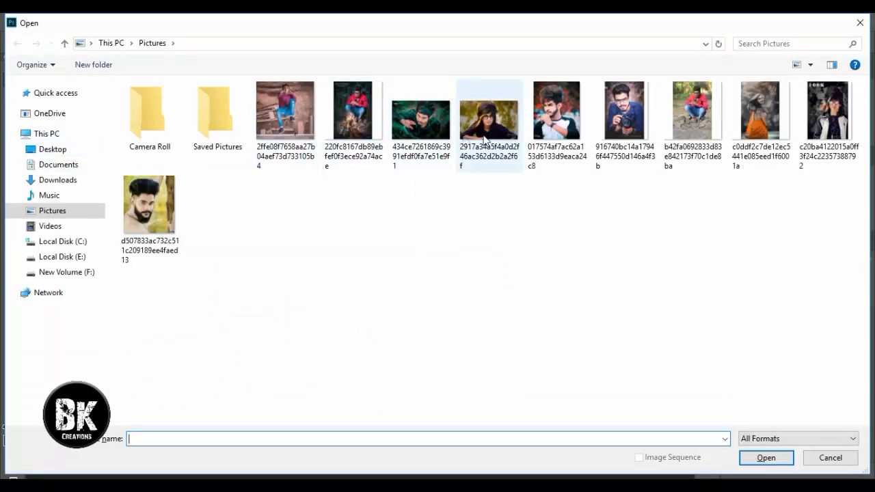
double_click(483, 137)
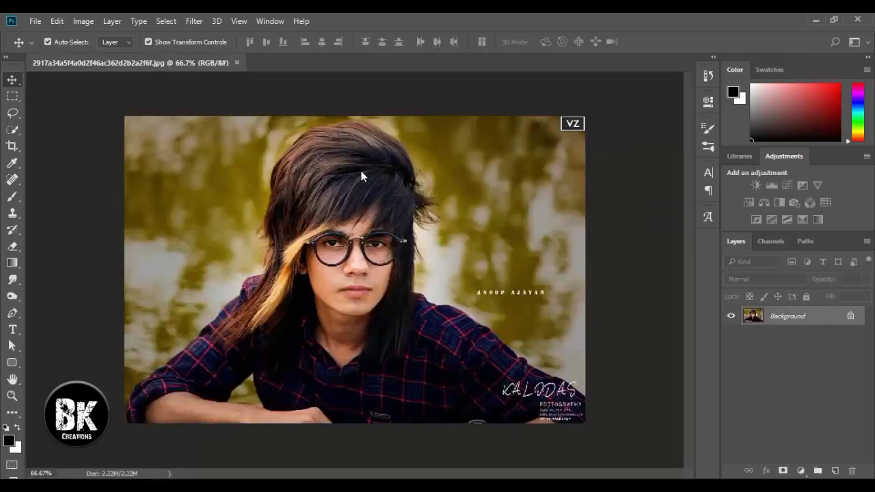
Apply the GREYCstoration noise filter to the portrait using its preset parameters with GPU enabled, checking the face in the preview.
left_click(195, 21)
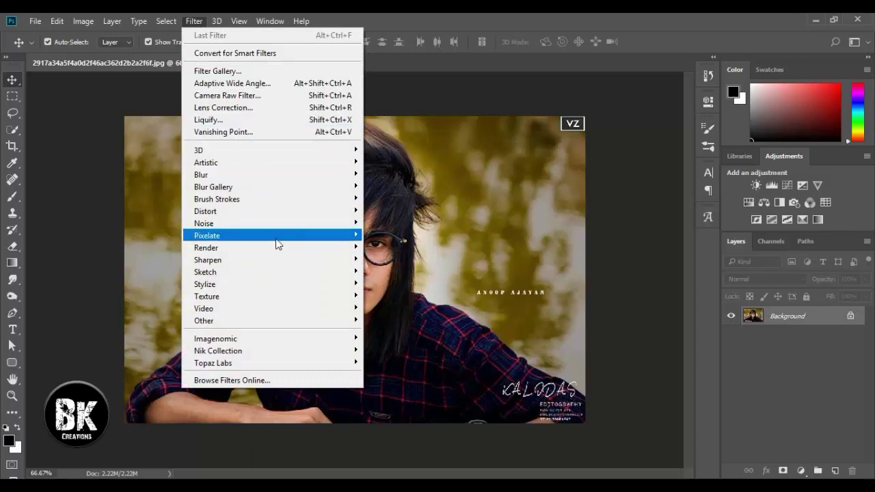
mouse_move(280, 224)
left_click(412, 260)
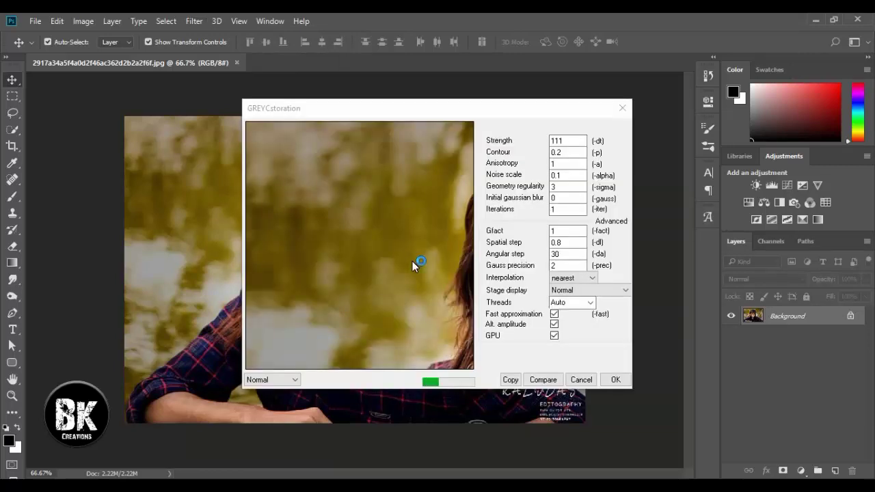
left_click_drag(562, 152, 533, 153)
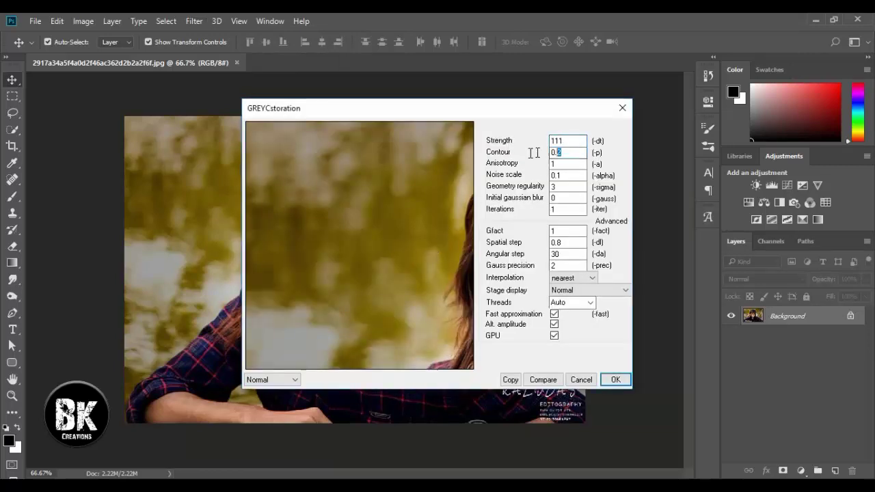
key("Tab")
key("Tab")
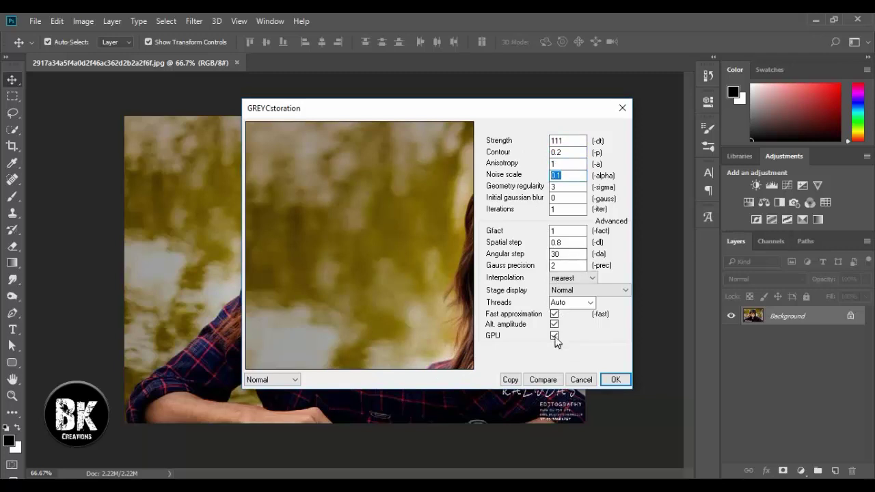
left_click(555, 336)
left_click(554, 336)
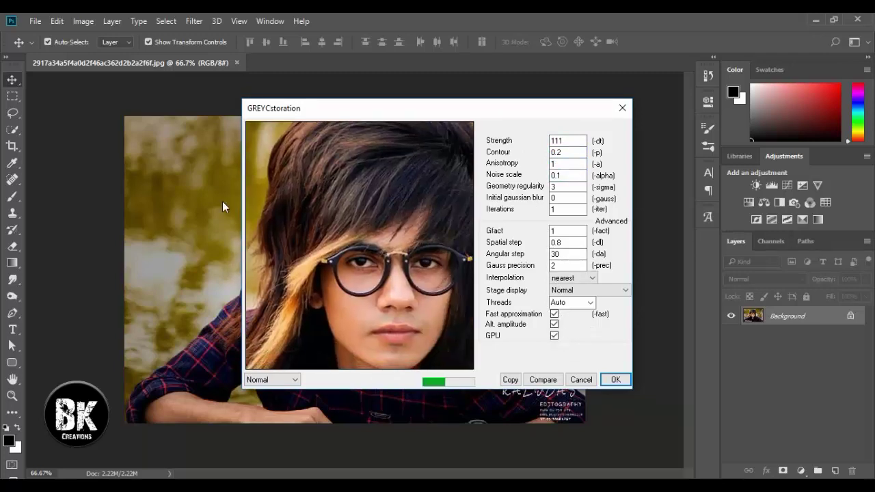
left_click_drag(420, 193, 408, 173)
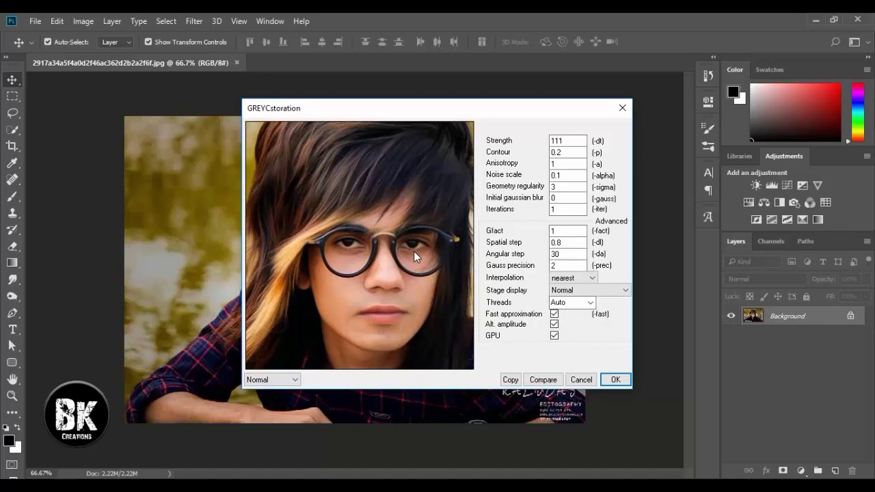
left_click(614, 380)
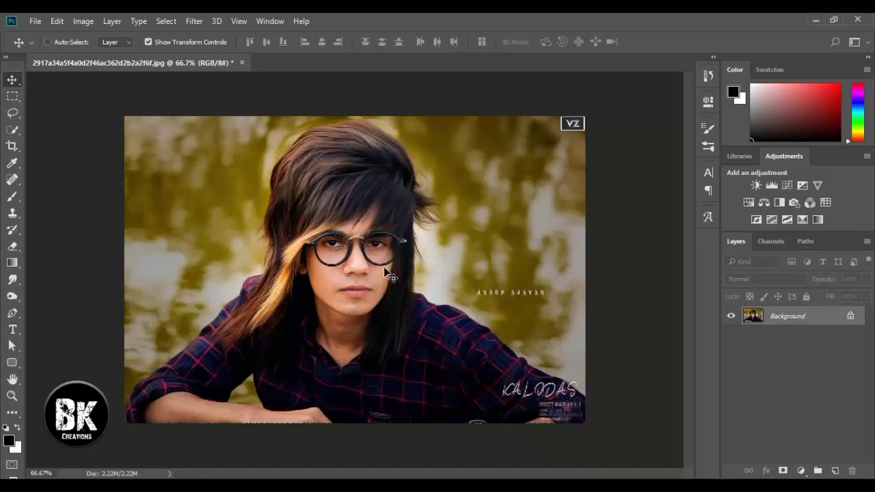
Check the filtered portrait up close and open d507833ac732c511c209189ee4faed13.jpg from Pictures.
key("ctrl+1")
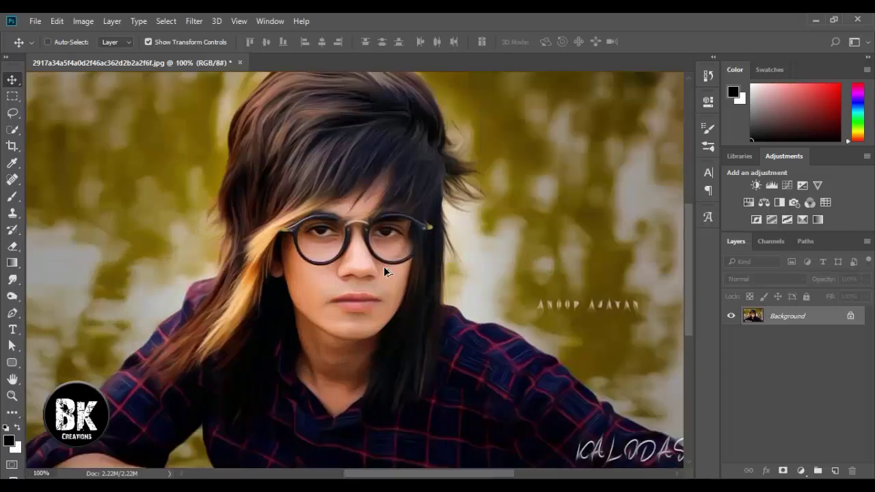
key("ctrl")
key("ctrl+minus")
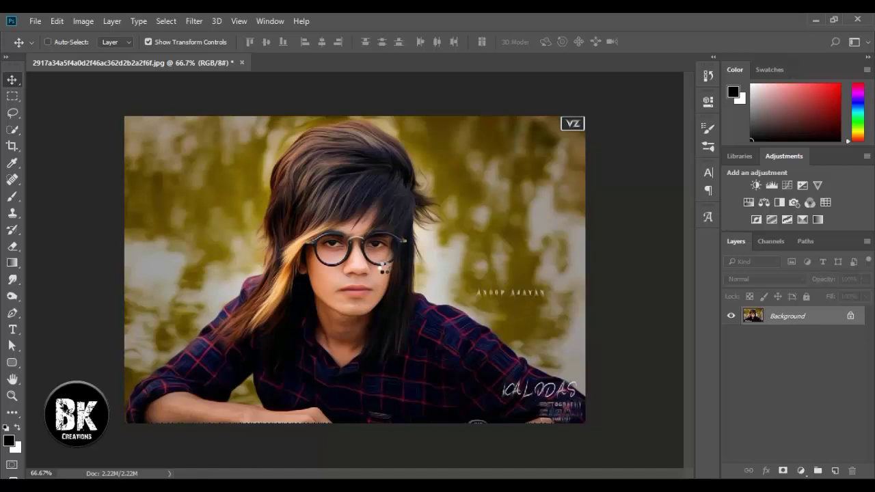
left_click(384, 268, "ctrl")
key("ctrl+o")
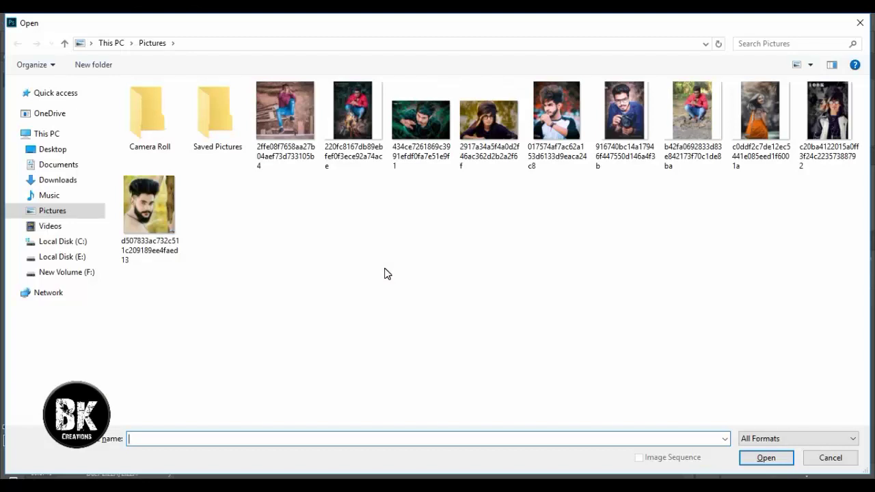
left_click(139, 205)
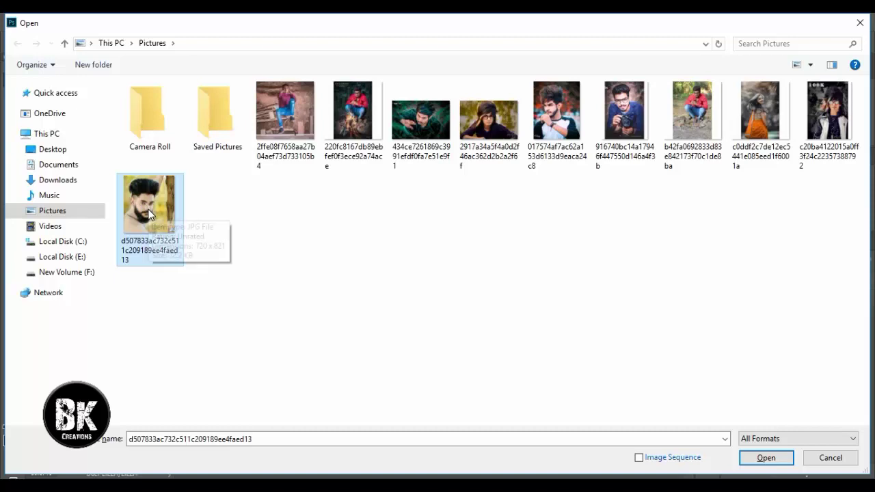
double_click(149, 209)
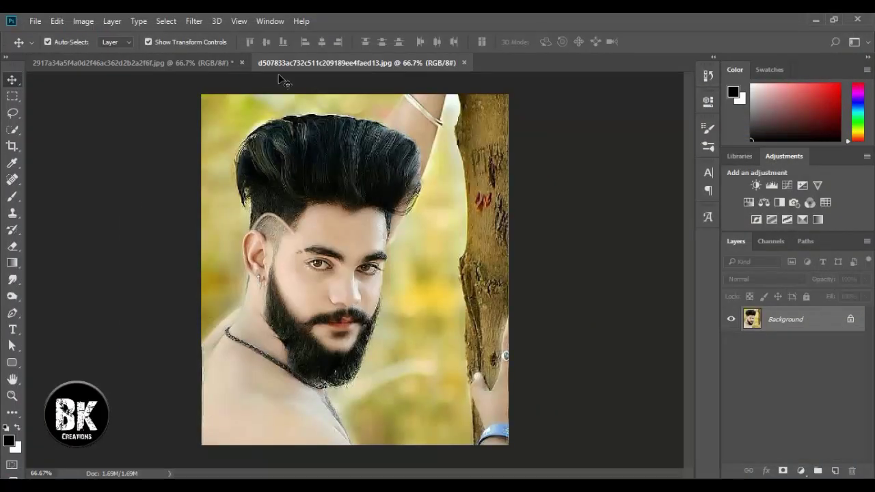
Apply the GREYCstoration noise filter to the bearded man's portrait with its existing parameters, checking the hair and face in the preview.
left_click(194, 23)
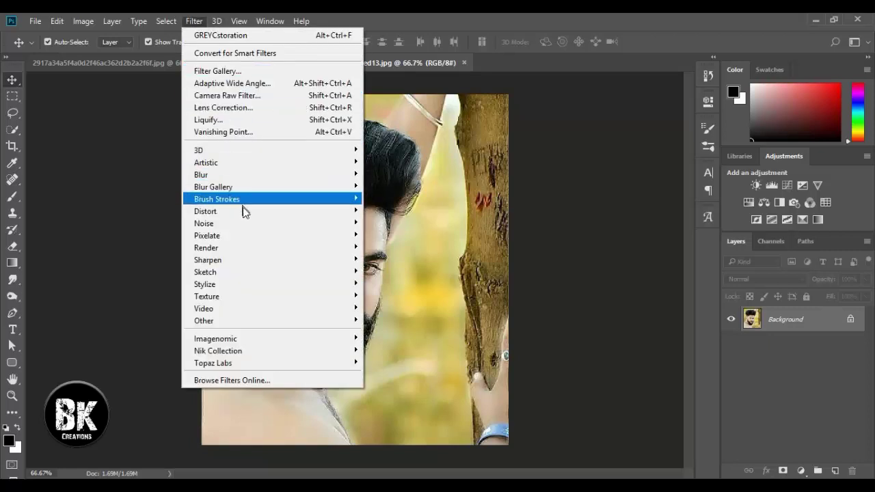
mouse_move(259, 226)
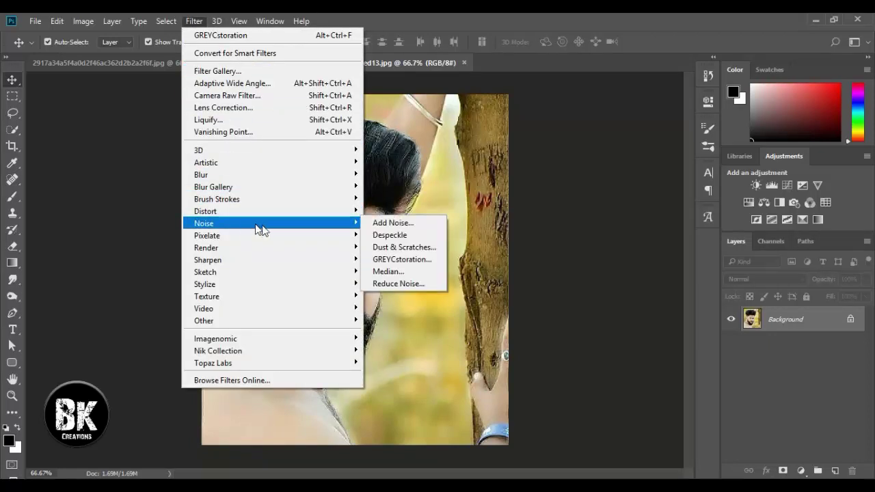
left_click(398, 260)
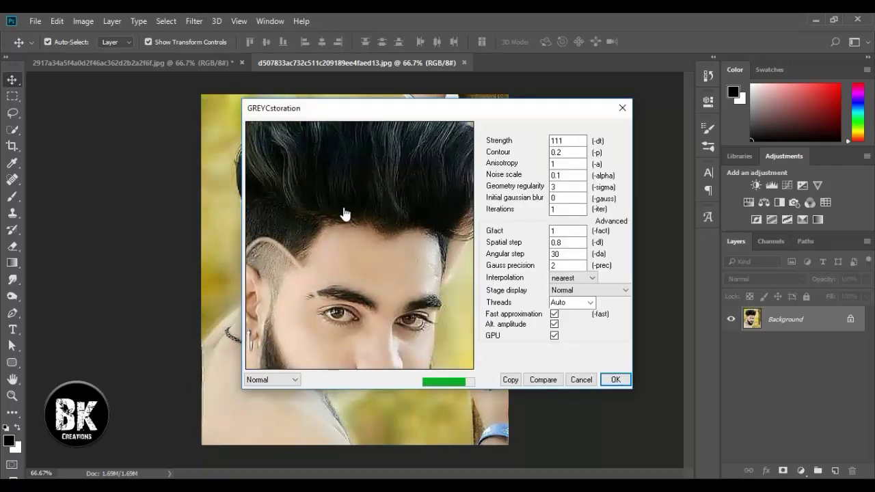
left_click_drag(371, 203, 399, 261)
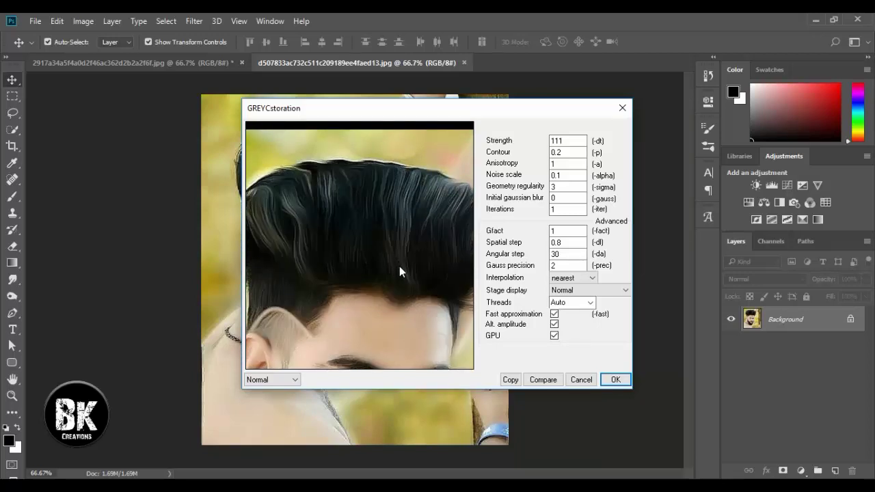
left_click_drag(399, 266, 390, 150)
left_click_drag(425, 203, 435, 202)
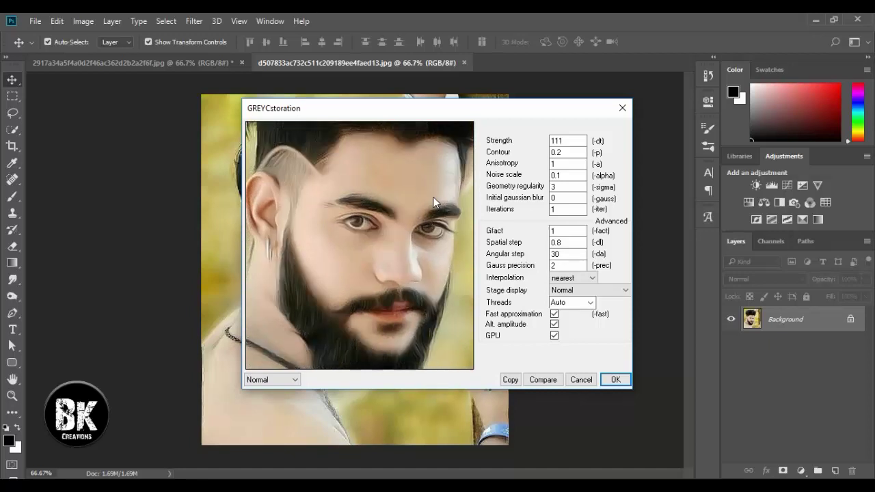
left_click(614, 380)
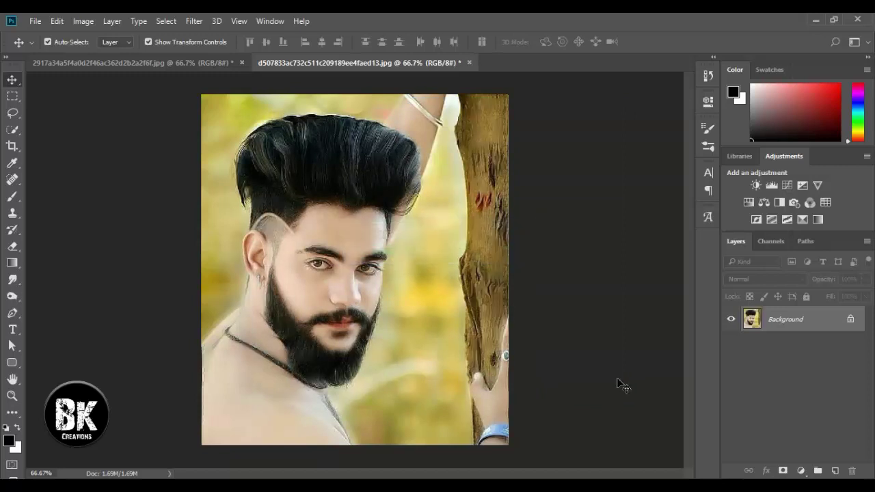
Inspect the filtered portrait at 100% and open 916740bc14a17946f447550d146a4f3b.jpg from Pictures.
scroll(378, 260, "up", 1)
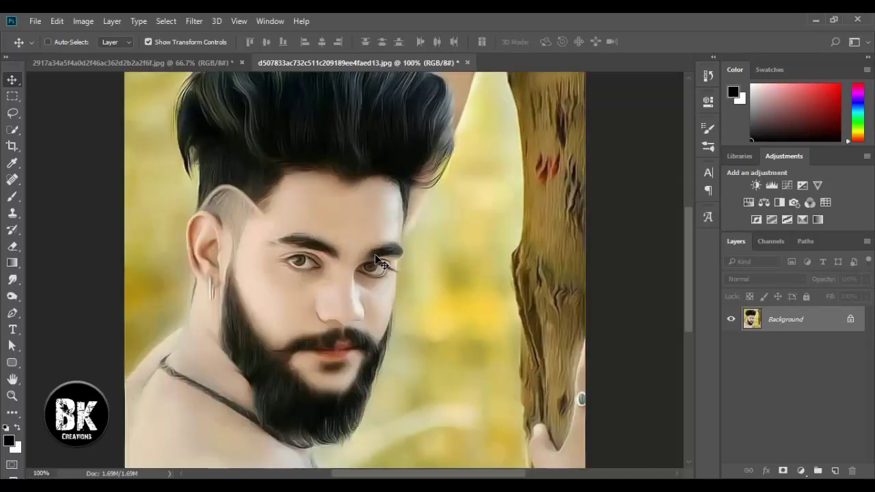
scroll(378, 259, "down", 1)
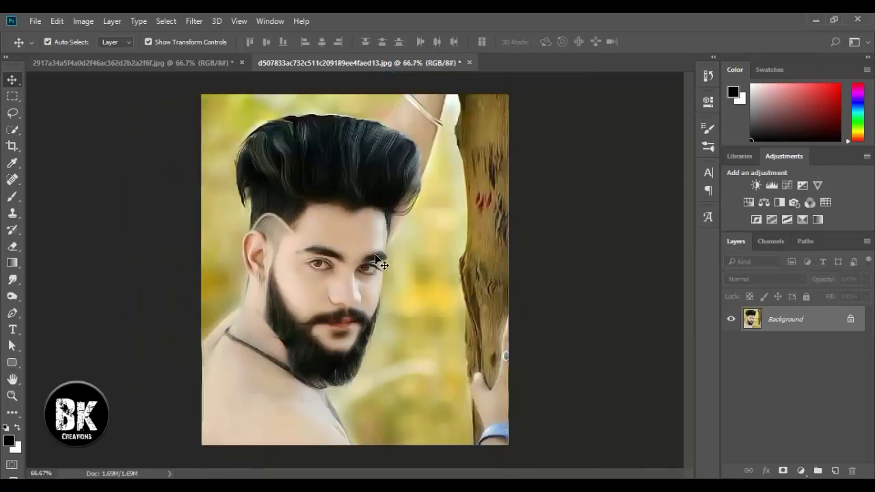
key("ctrl+o")
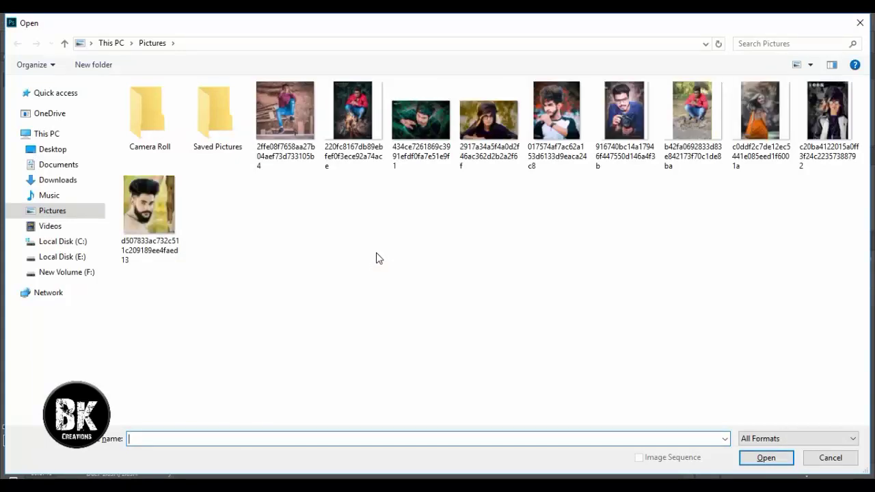
double_click(623, 125)
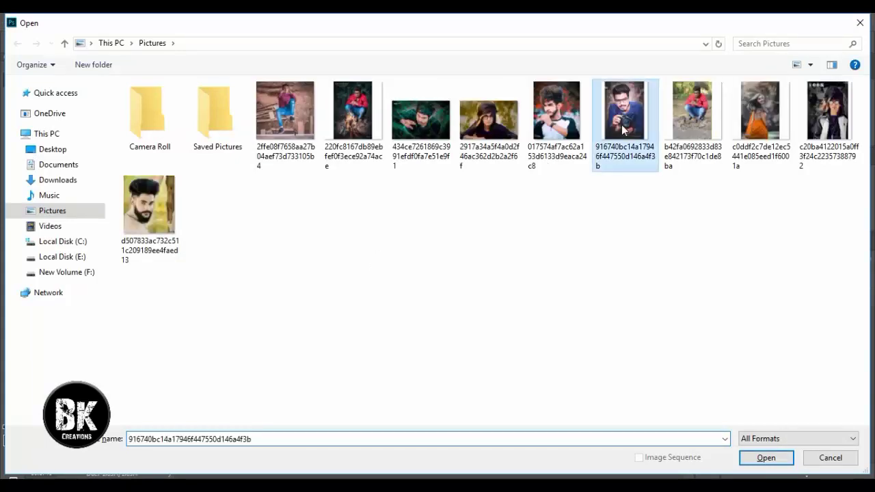
Apply the GREYCstoration noise filter with unchanged parameters to the photo of the man holding a camera, previewing hair and beard.
scroll(427, 196, "up", 2)
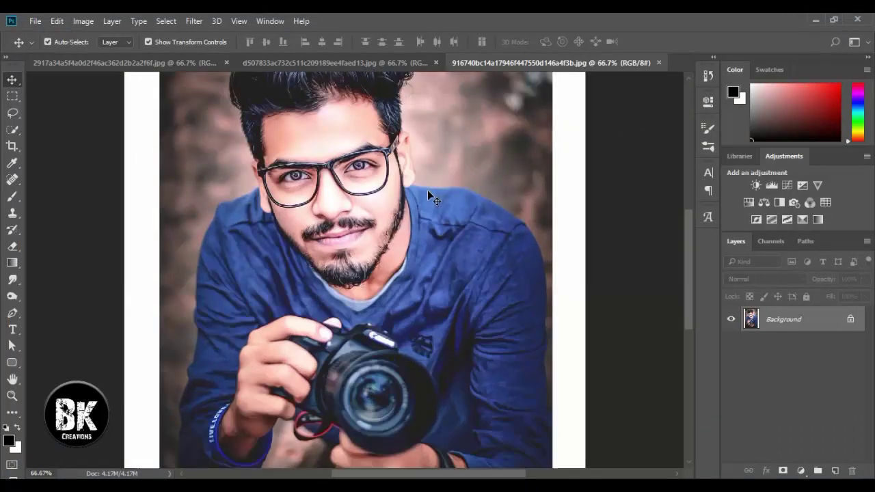
left_click(198, 23)
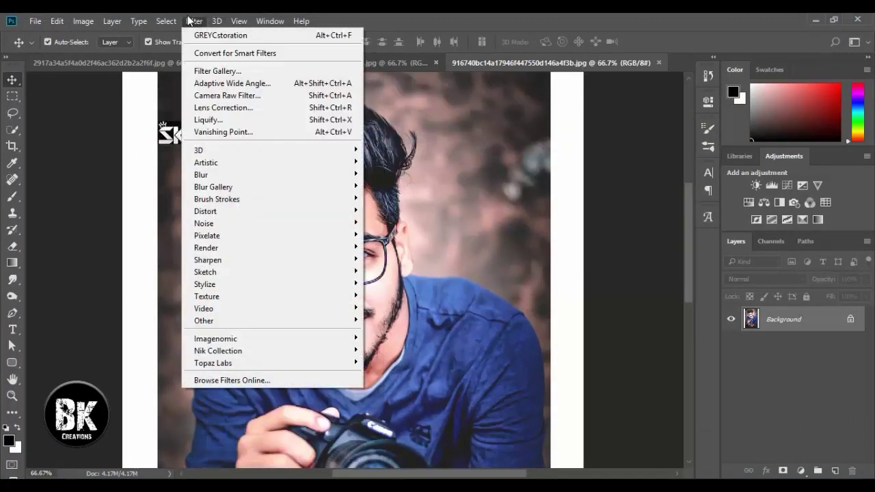
mouse_move(226, 223)
left_click(384, 262)
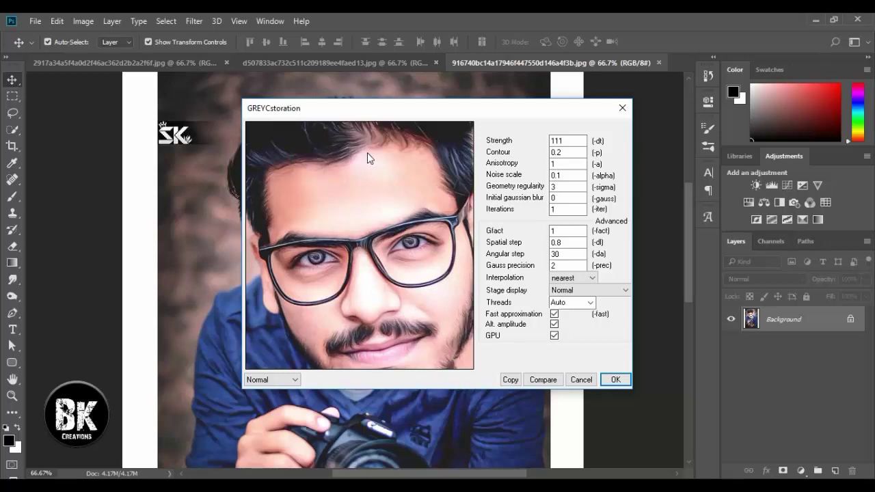
scroll(393, 272, "up", 2)
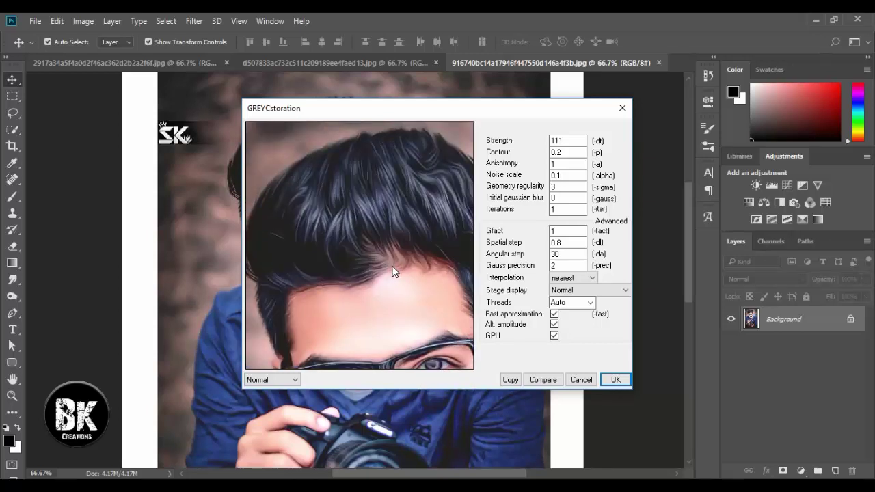
scroll(335, 137, "down", 2)
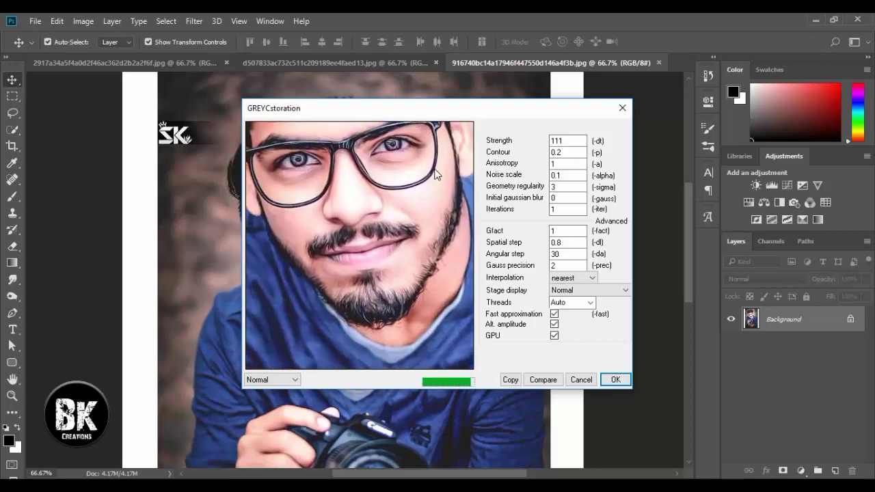
left_click(613, 380)
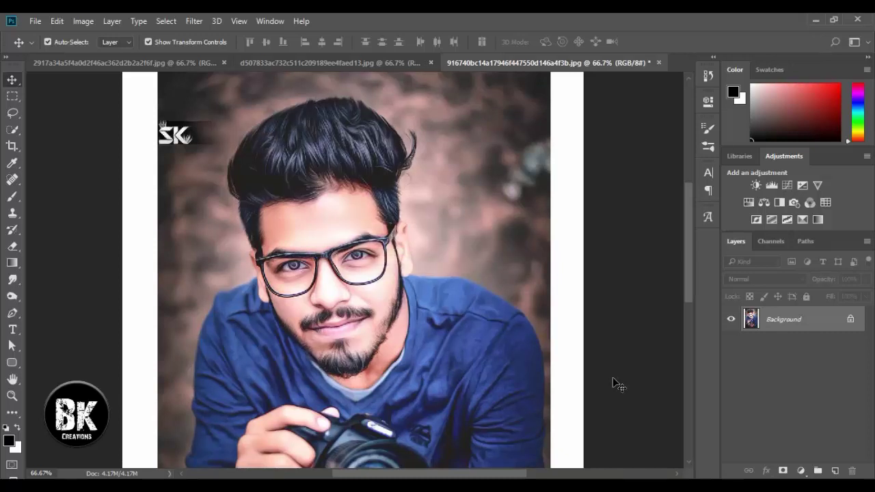
Float the three filtered portraits in separate windows and arrange them side by side for comparison.
left_click(336, 60)
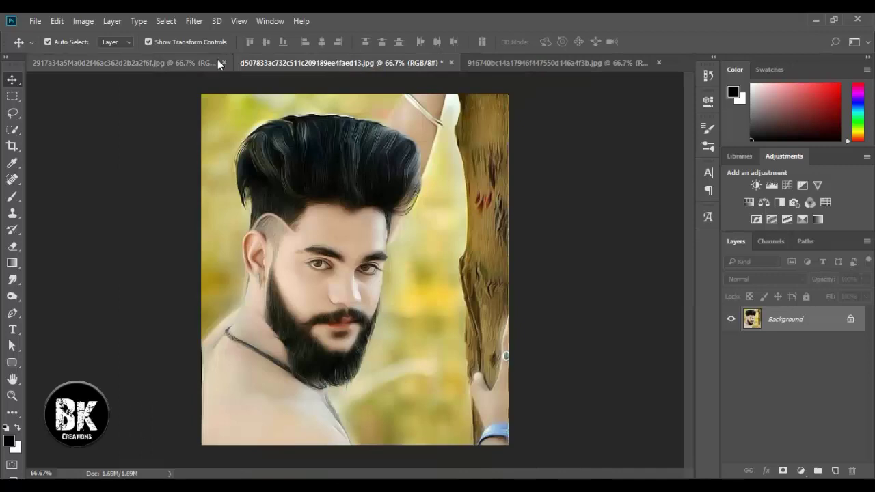
left_click_drag(217, 59, 216, 80)
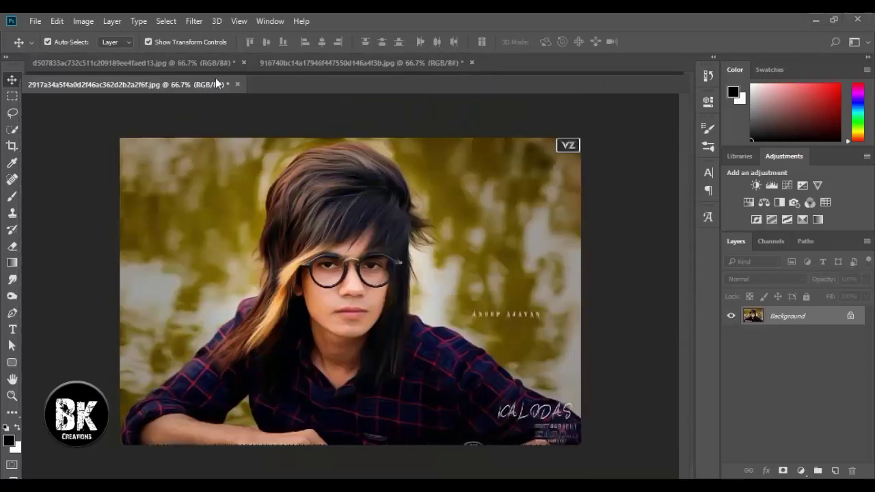
left_click_drag(285, 63, 296, 82)
left_click_drag(224, 60, 232, 84)
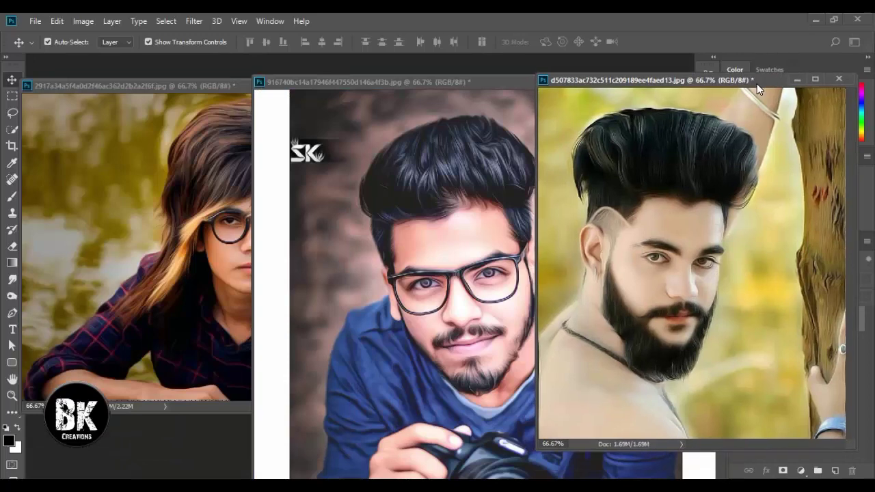
left_click_drag(757, 84, 756, 88)
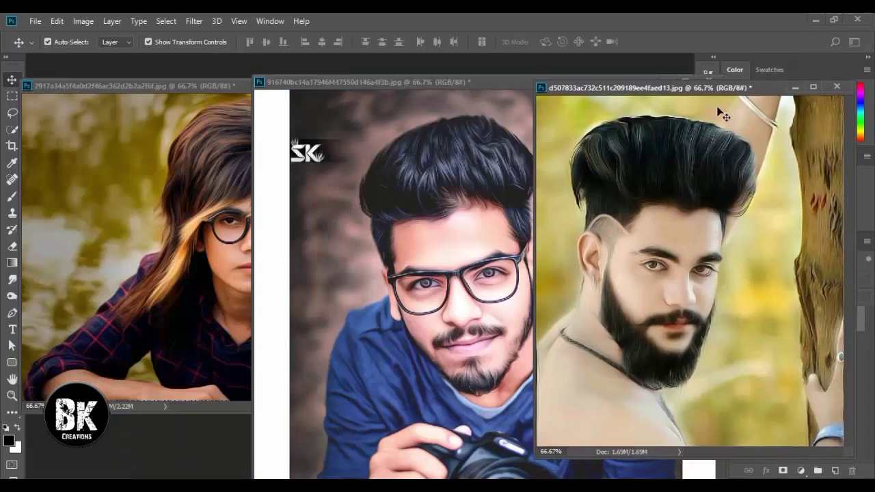
left_click_drag(203, 85, 108, 92)
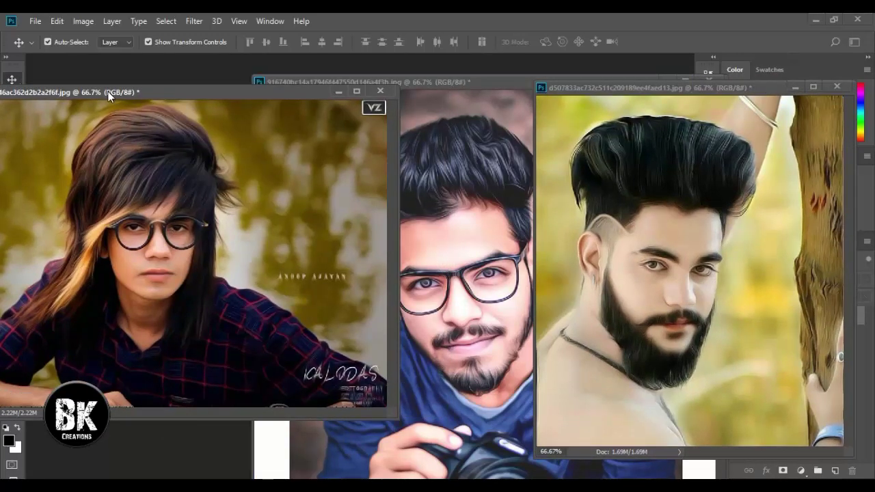